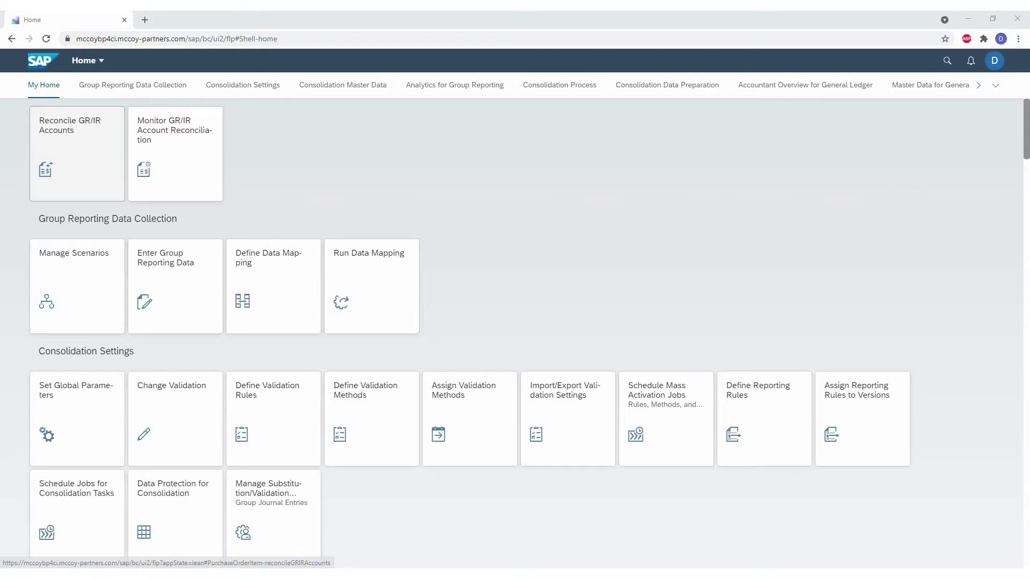
Open Reconcile GR/IR Accounts and limit the posting date to This month (01.06.2021–30.06.2021).
{"action": "left_click", "coordinate": [86, 174]}
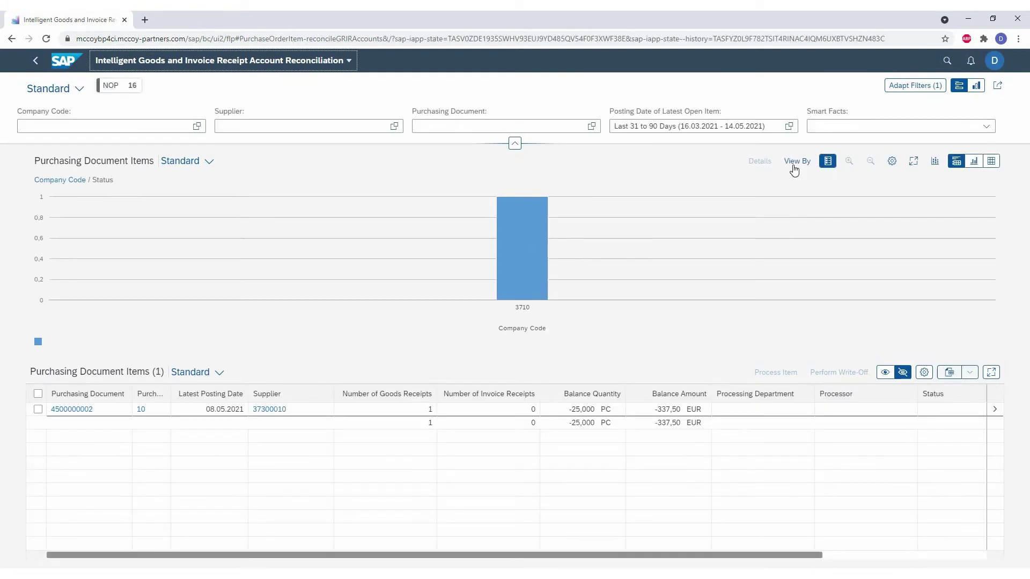
{"action": "left_click", "coordinate": [789, 127]}
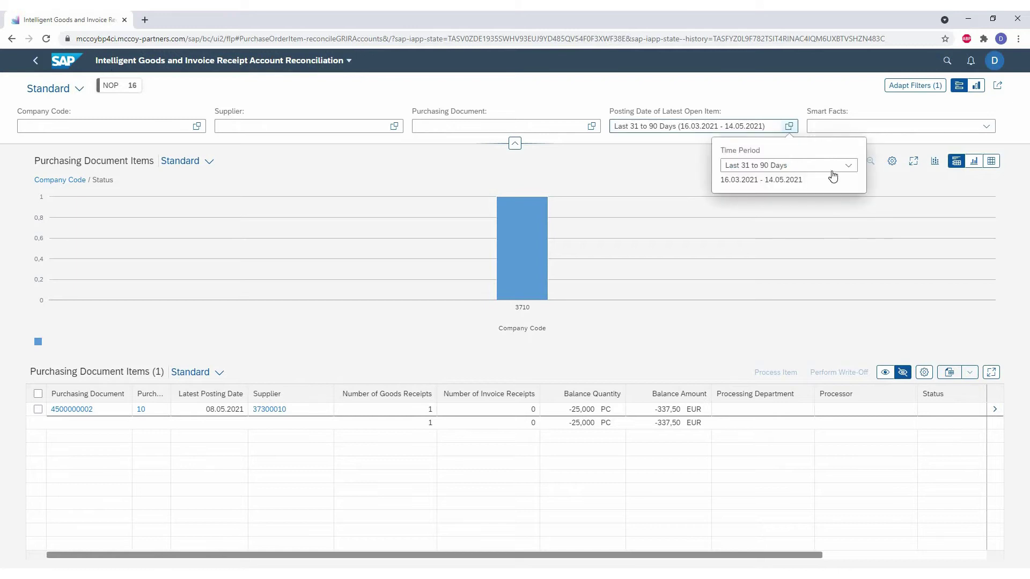
{"action": "left_click", "coordinate": [841, 165]}
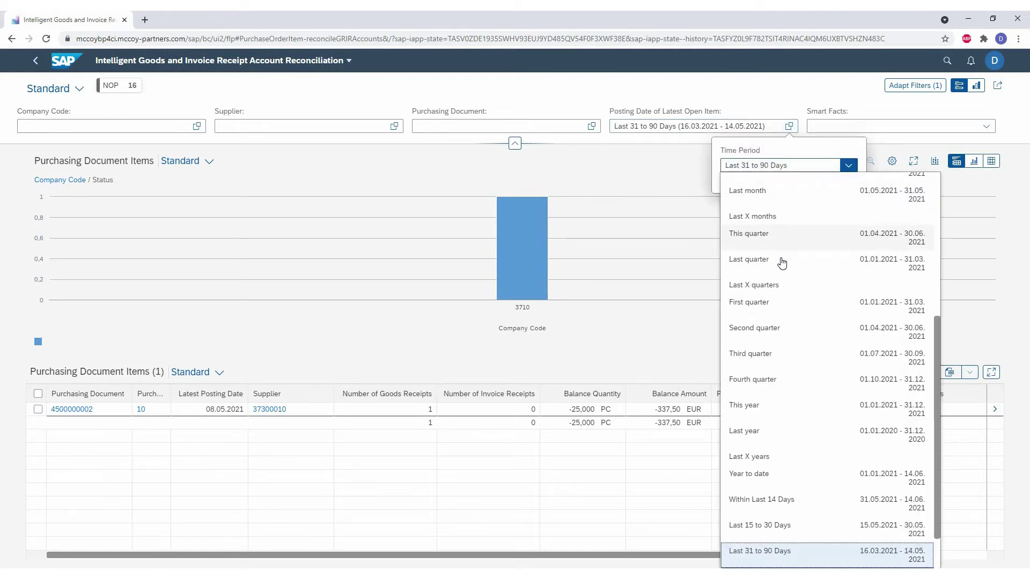
{"action": "scroll", "coordinate": [782, 263], "scroll_direction": "up", "scroll_amount": 2}
{"action": "left_click", "coordinate": [731, 273]}
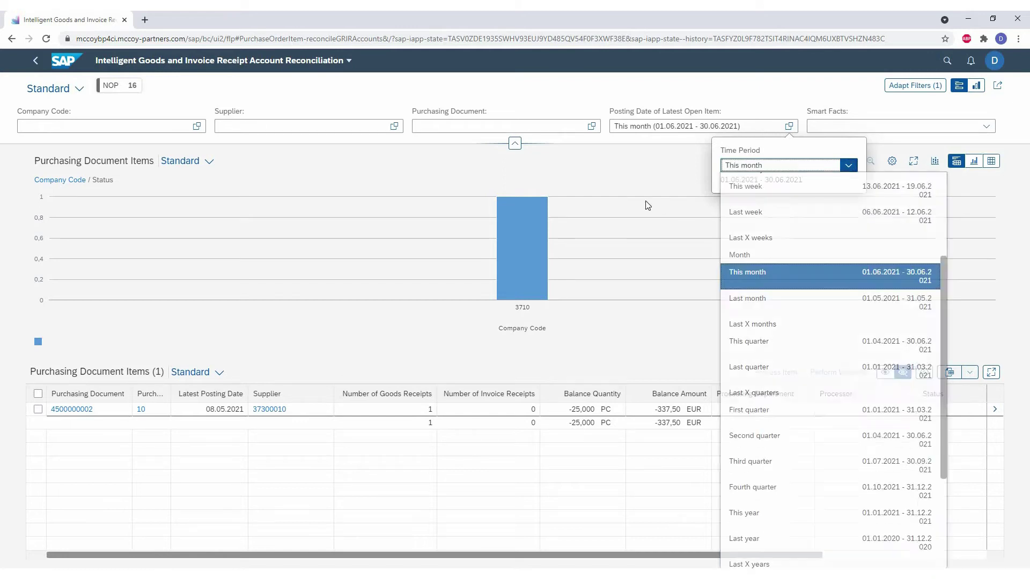
{"action": "left_click", "coordinate": [515, 143]}
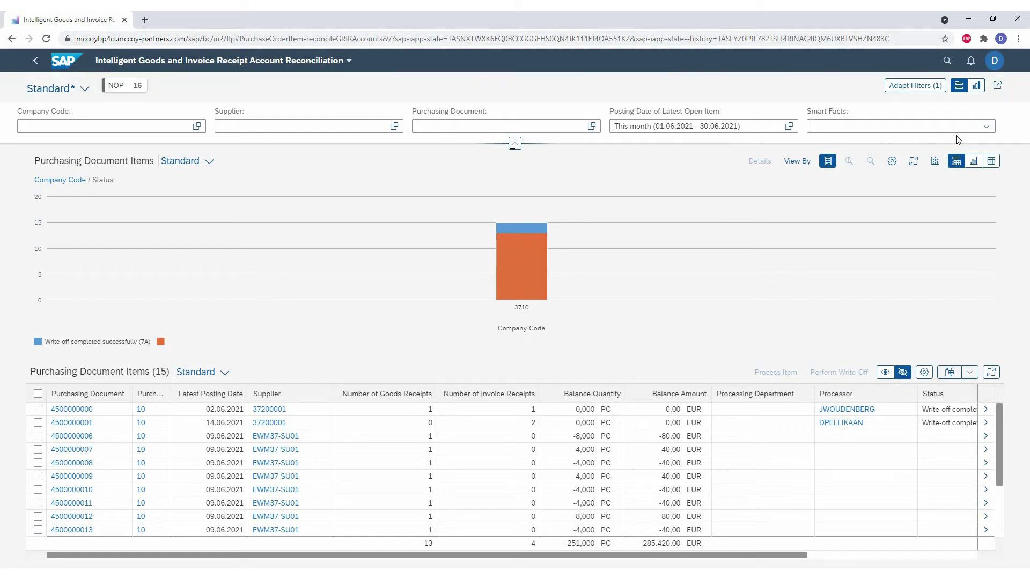
Apply the No Goods Receipt Posted smart fact, leaving two purchasing document items.
{"action": "left_click", "coordinate": [991, 131]}
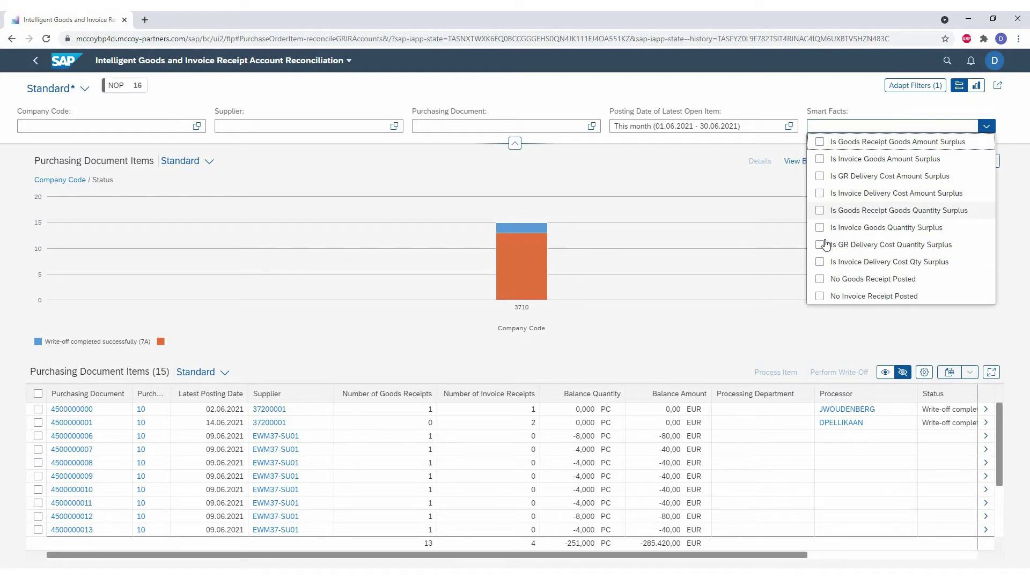
{"action": "left_click", "coordinate": [824, 280]}
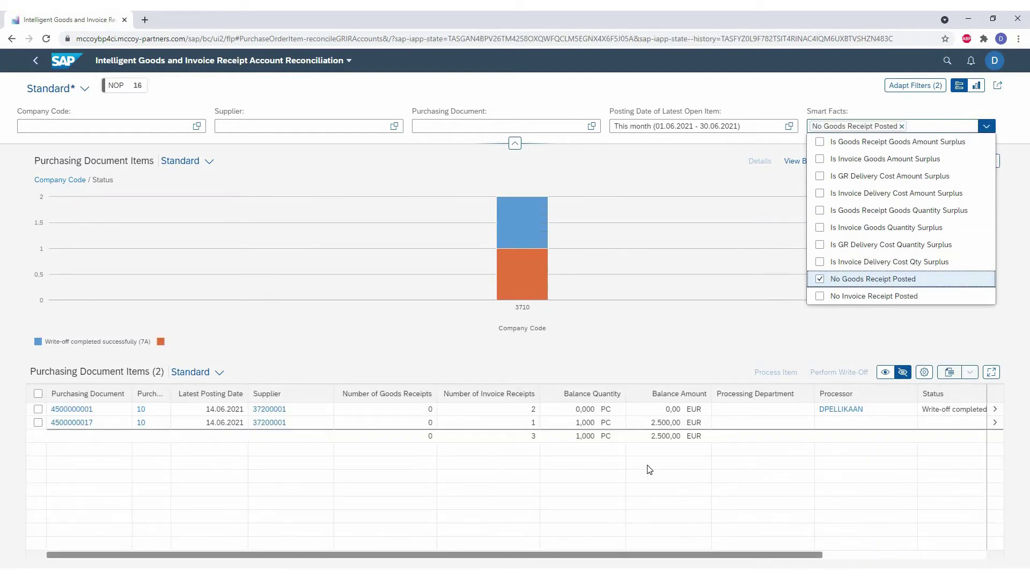
{"action": "left_click", "coordinate": [620, 462]}
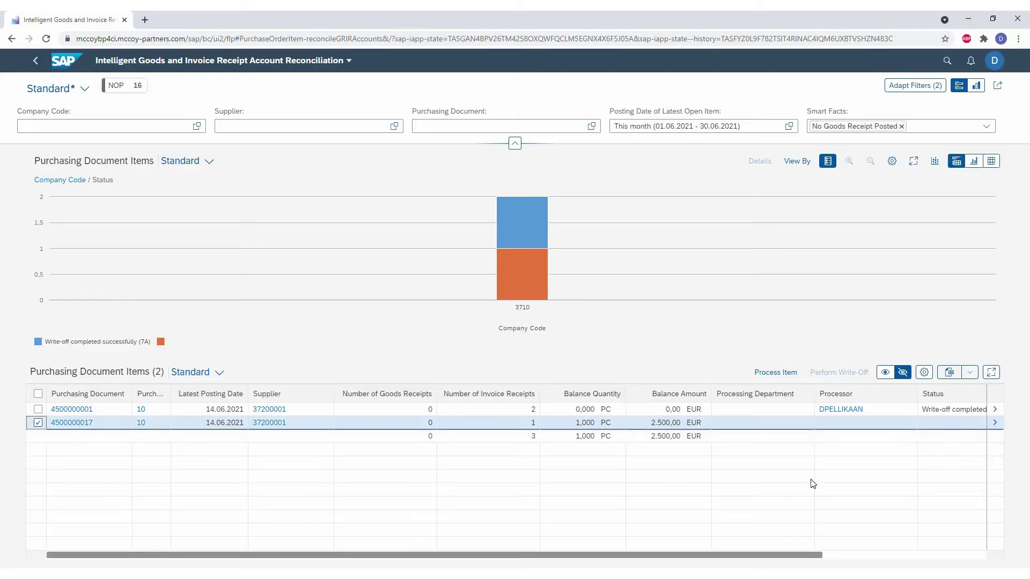
{"action": "left_click", "coordinate": [995, 423]}
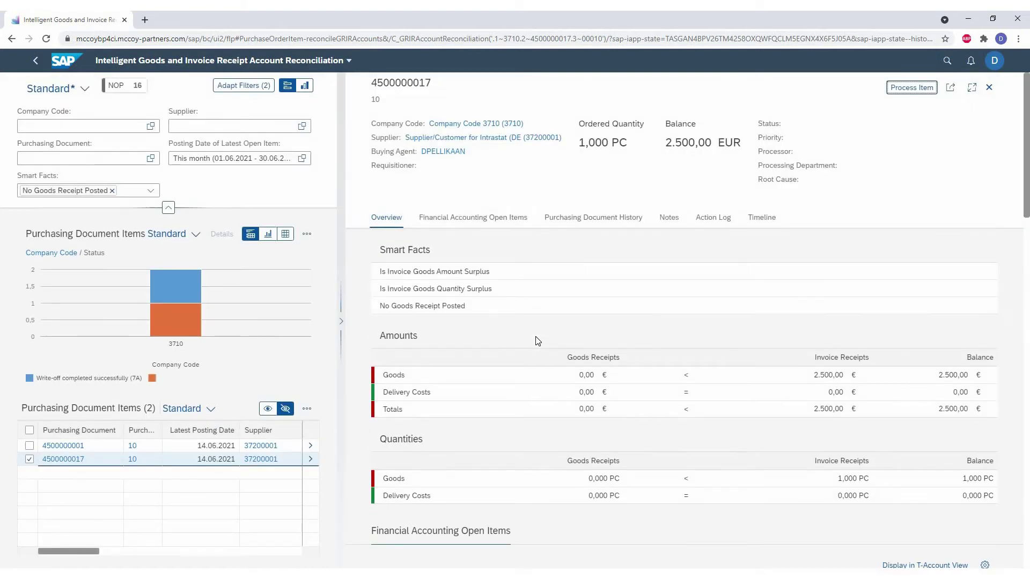
{"action": "scroll", "coordinate": [538, 342], "scroll_direction": "down", "scroll_amount": 5}
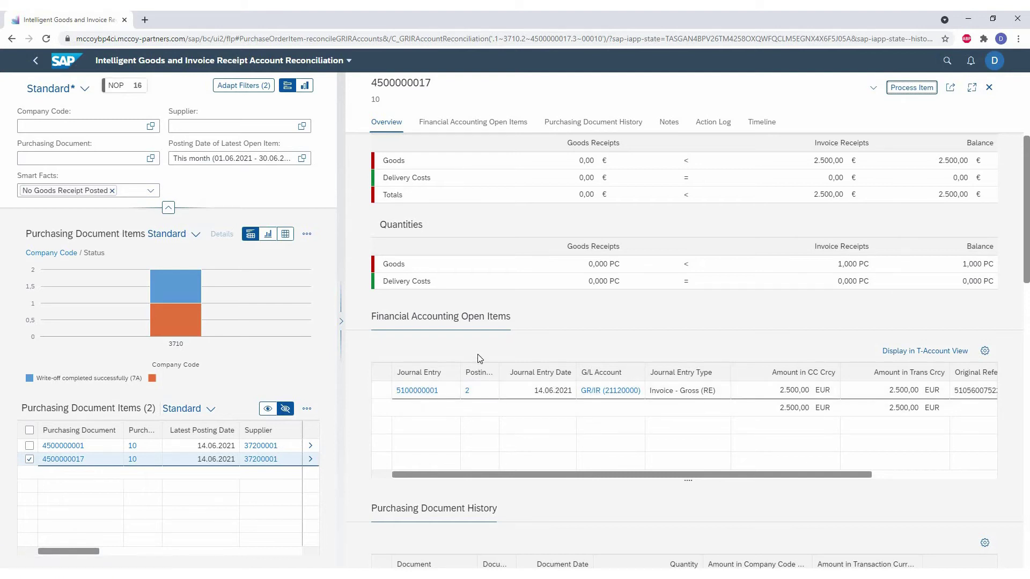
{"action": "scroll", "coordinate": [477, 358], "scroll_direction": "up", "scroll_amount": 4}
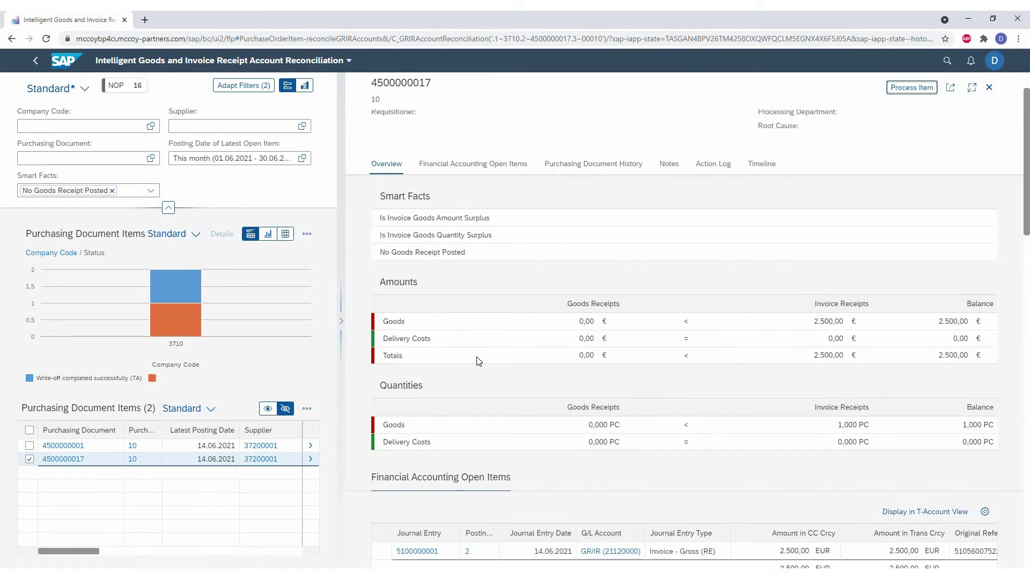
{"action": "scroll", "coordinate": [479, 361], "scroll_direction": "down", "scroll_amount": 1}
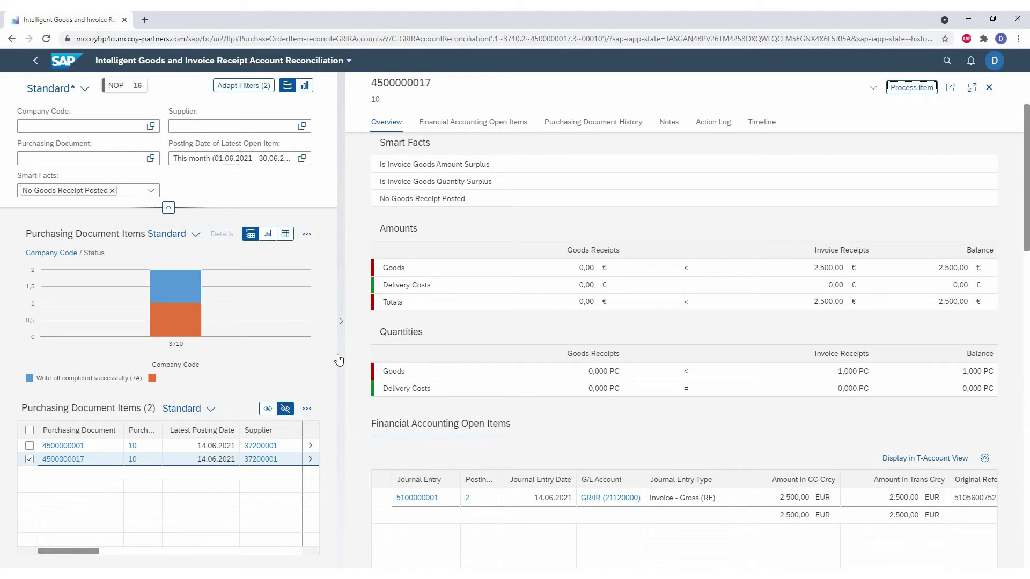
{"action": "left_click", "coordinate": [77, 460]}
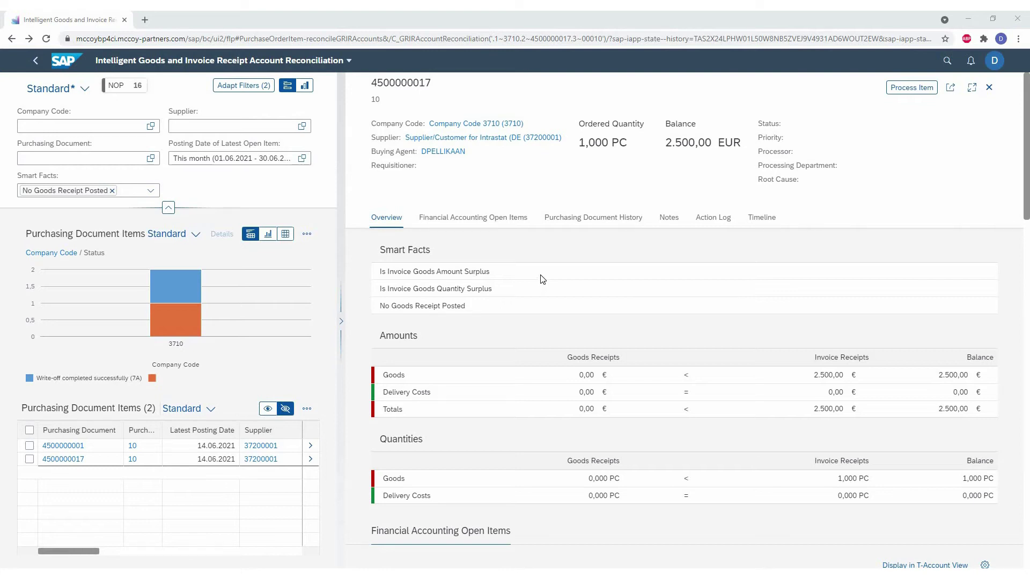
{"action": "left_click", "coordinate": [915, 92]}
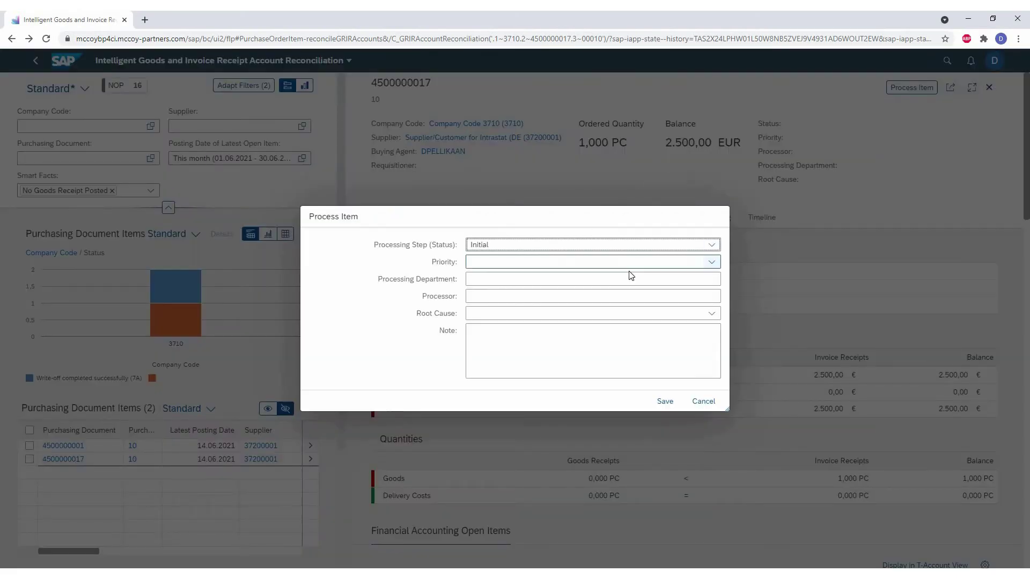
{"action": "left_click", "coordinate": [644, 295]}
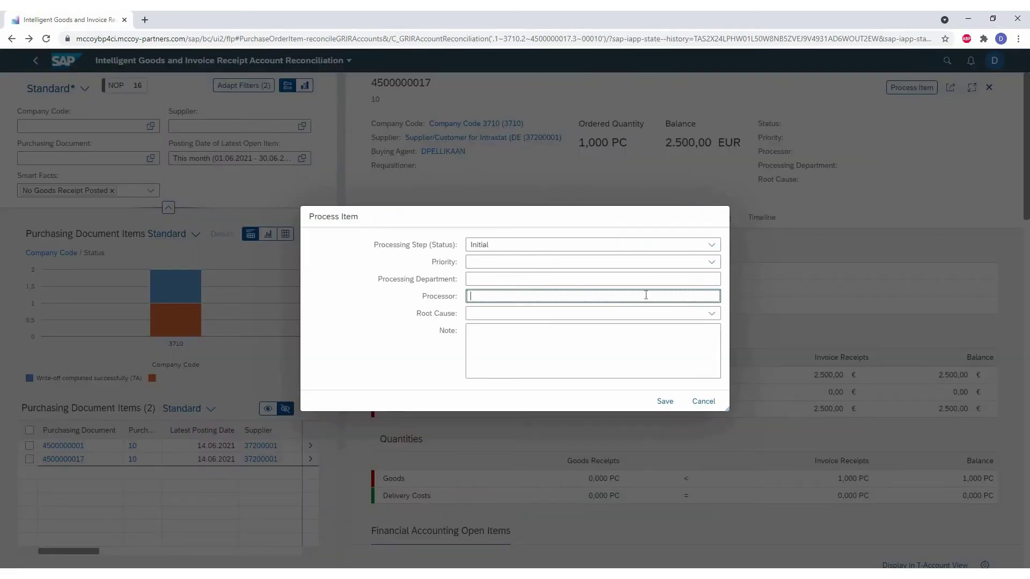
{"action": "left_click", "coordinate": [615, 284]}
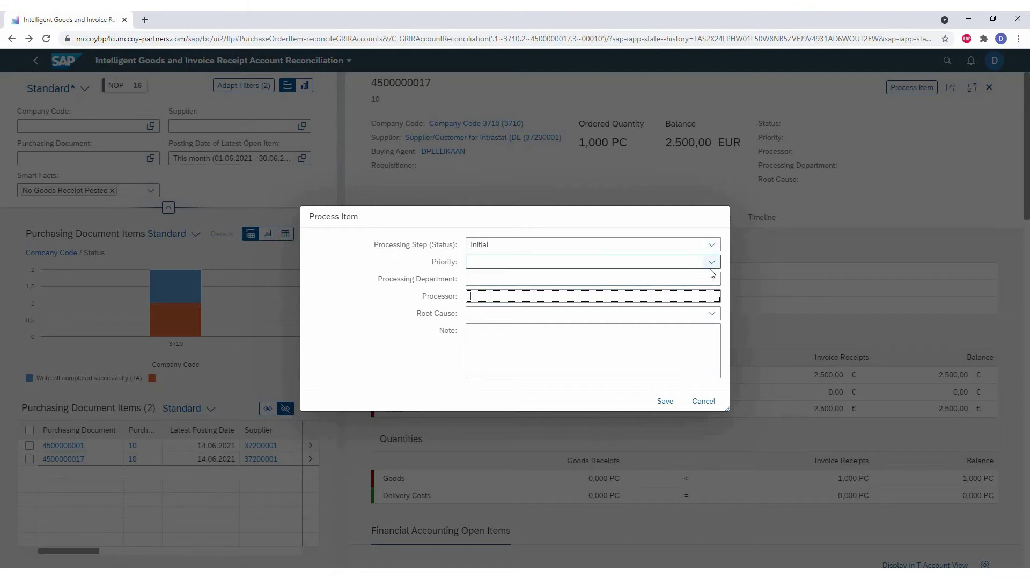
{"action": "left_click", "coordinate": [712, 245]}
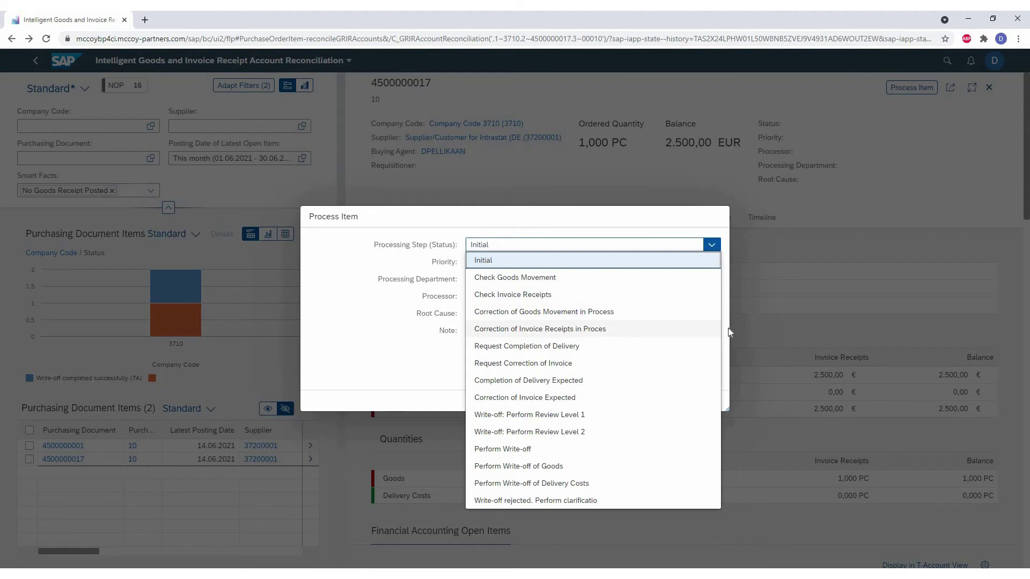
{"action": "left_click", "coordinate": [700, 399]}
{"action": "left_click", "coordinate": [701, 399]}
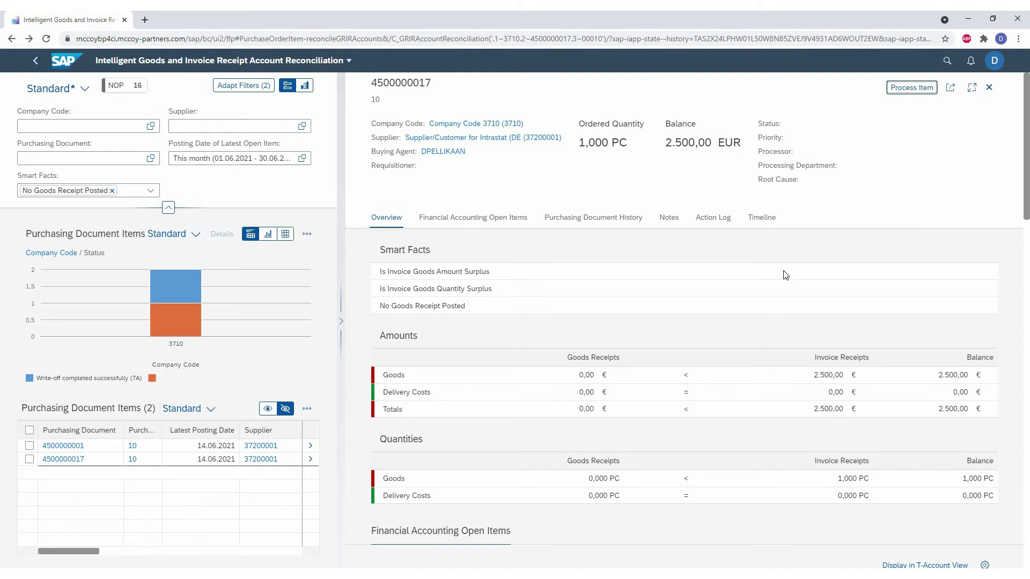
{"action": "left_click", "coordinate": [896, 89]}
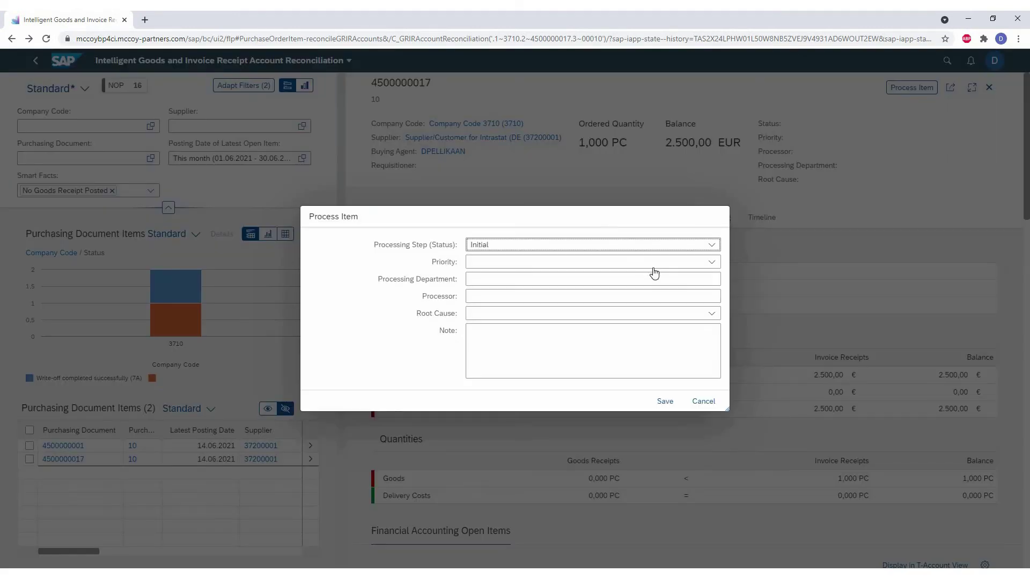
{"action": "left_click", "coordinate": [710, 246]}
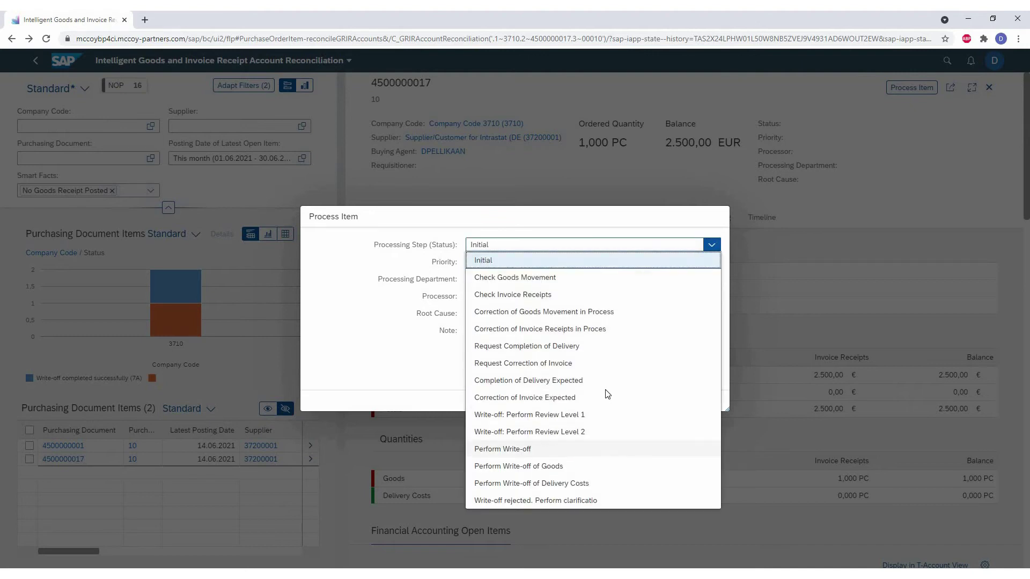
{"action": "left_click", "coordinate": [606, 449]}
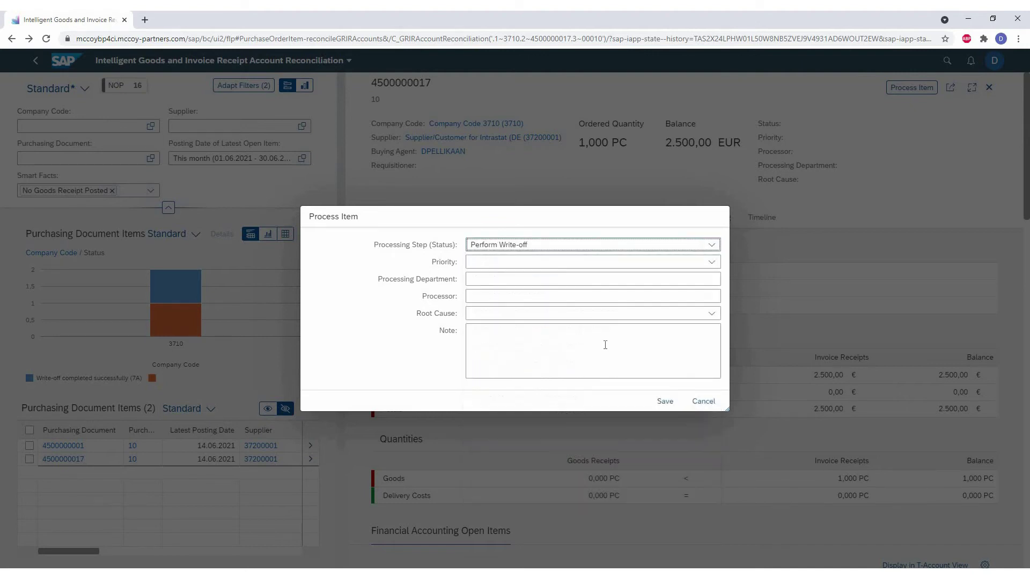
{"action": "left_click", "coordinate": [664, 403]}
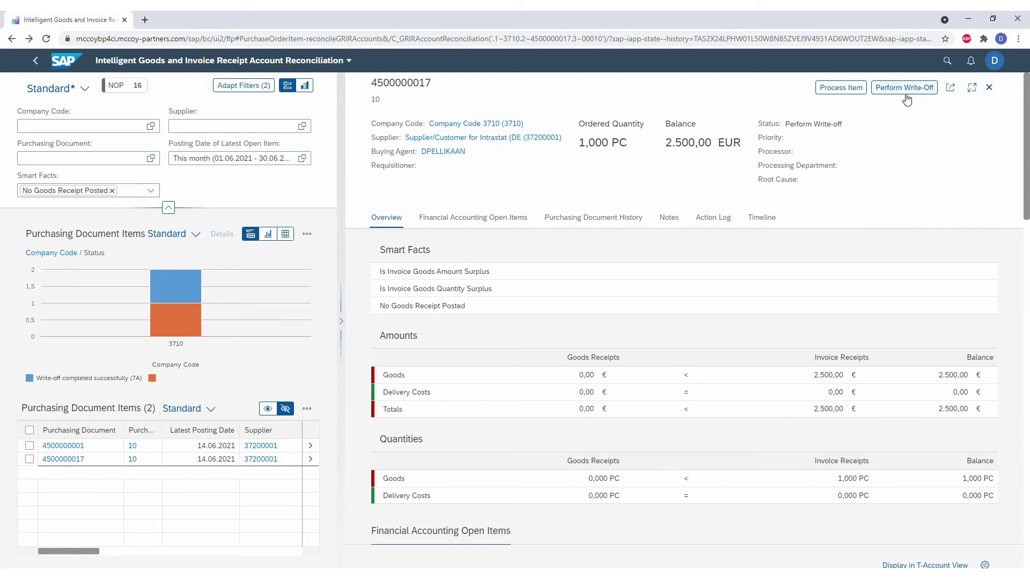
{"action": "left_click", "coordinate": [878, 91]}
{"action": "left_click", "coordinate": [897, 96]}
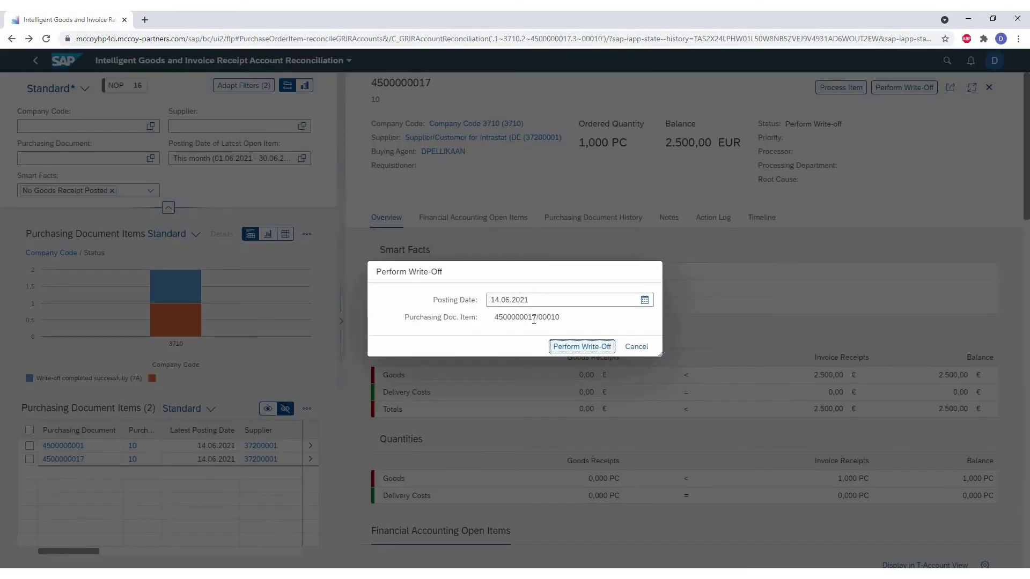
{"action": "left_click", "coordinate": [590, 348]}
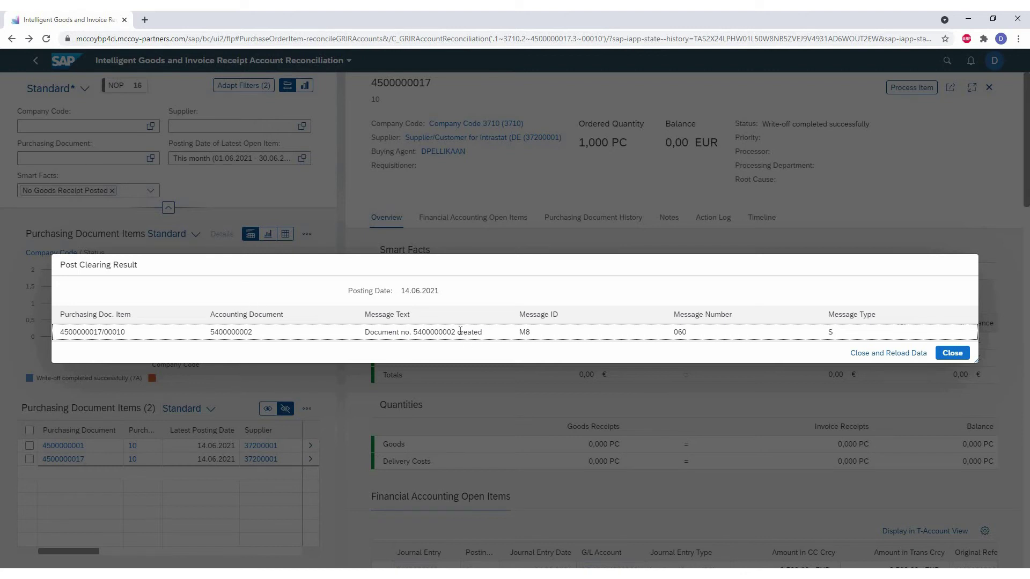
{"action": "left_click", "coordinate": [952, 353]}
{"action": "scroll", "coordinate": [674, 359], "scroll_direction": "down", "scroll_amount": 2}
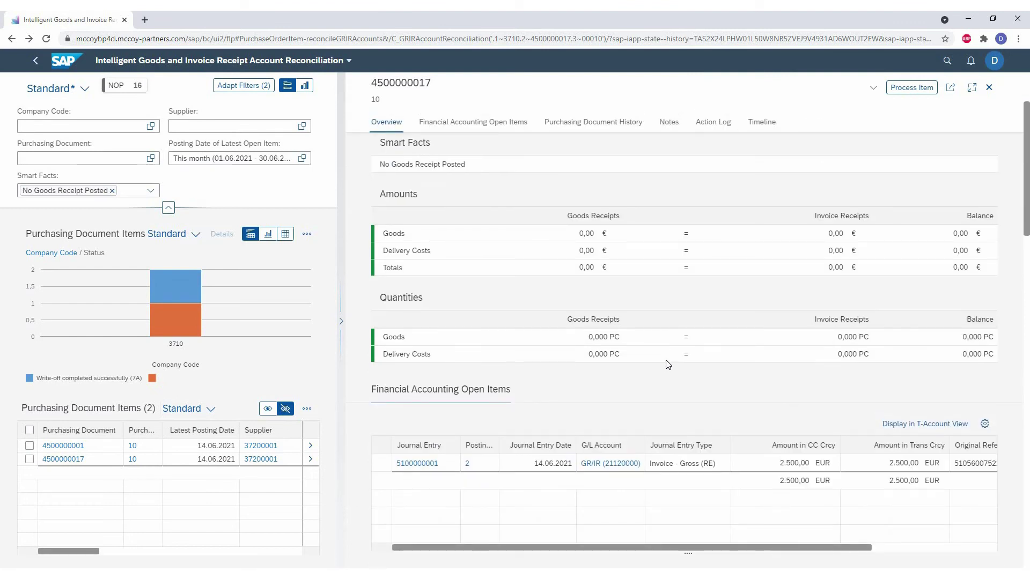
{"action": "scroll", "coordinate": [658, 361], "scroll_direction": "down", "scroll_amount": 1}
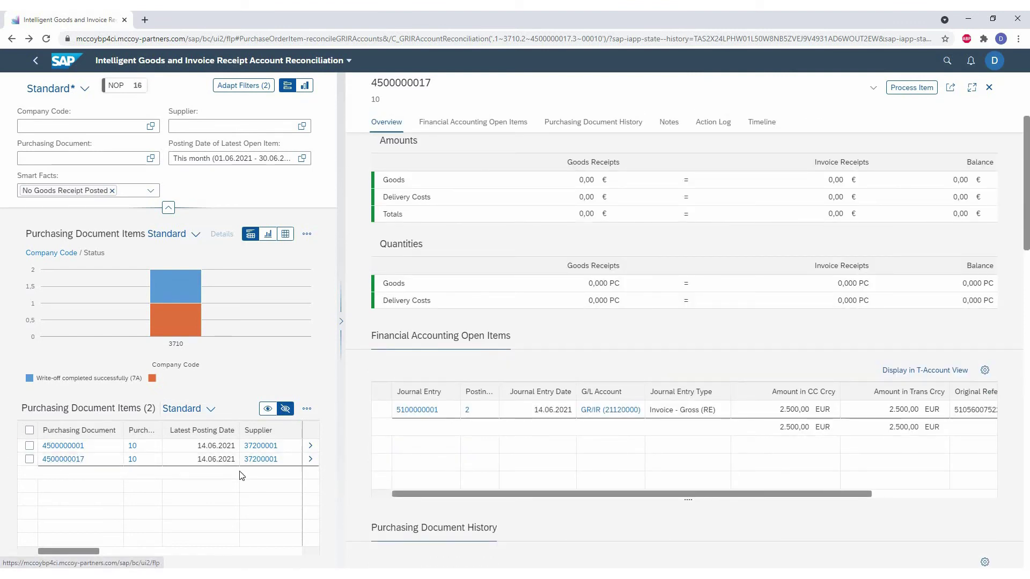
{"action": "left_click", "coordinate": [310, 459]}
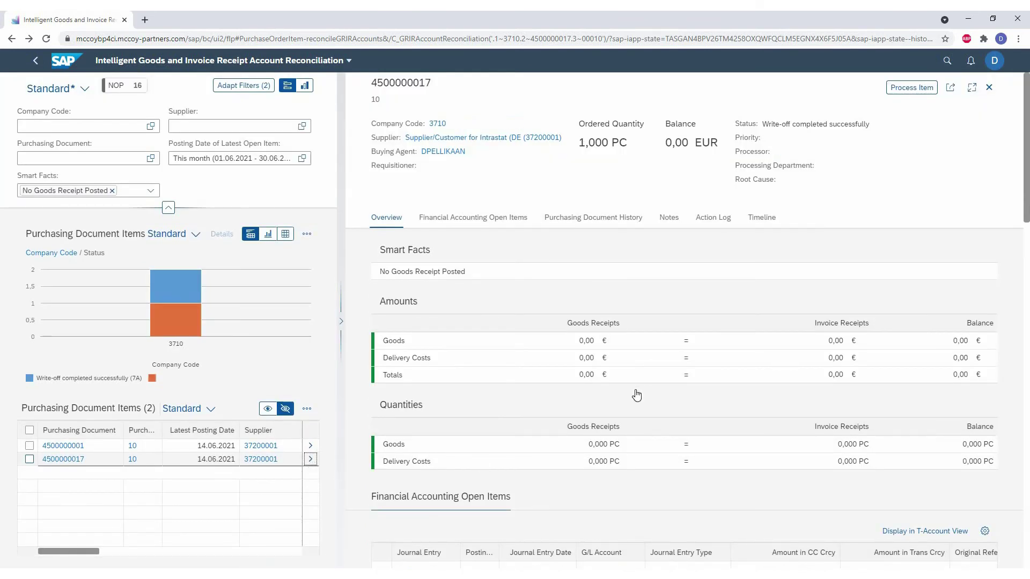
{"action": "scroll", "coordinate": [636, 395], "scroll_direction": "down", "scroll_amount": 5}
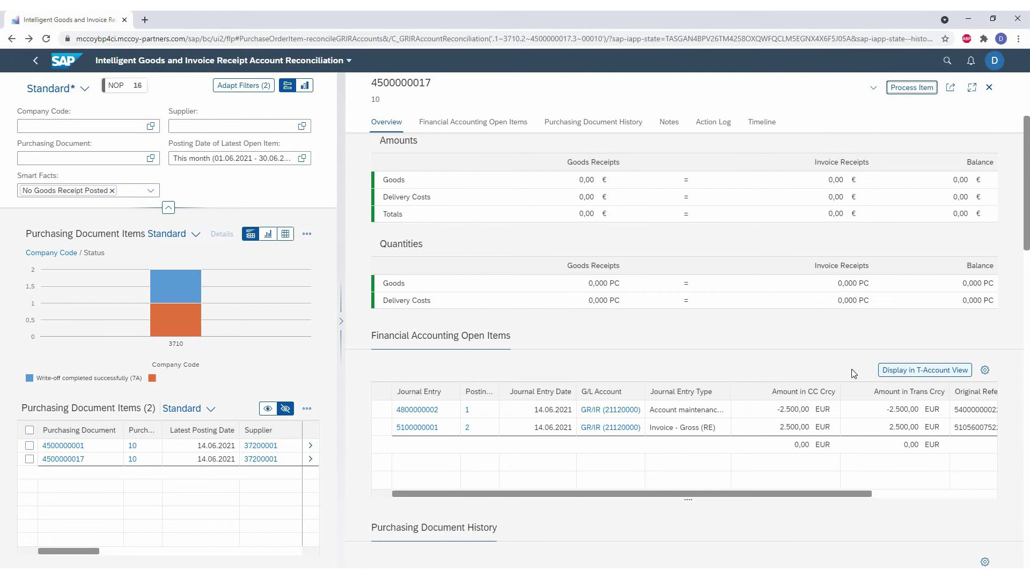
{"action": "left_click", "coordinate": [904, 377]}
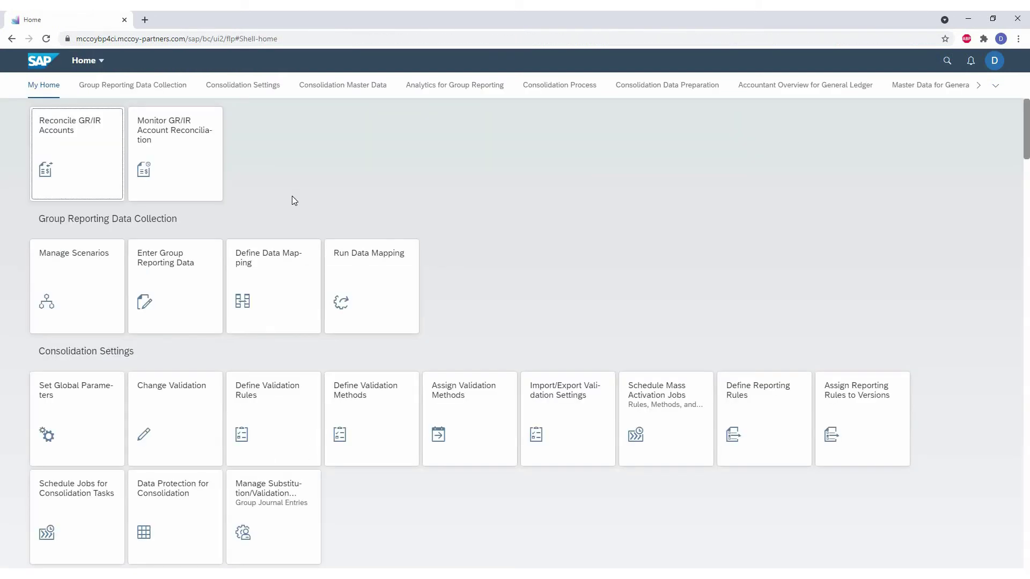
Open Monitor GR/IR Account Reconciliation and drill into the GR Amount Surplus chart for 3710.
{"action": "left_click", "coordinate": [193, 176]}
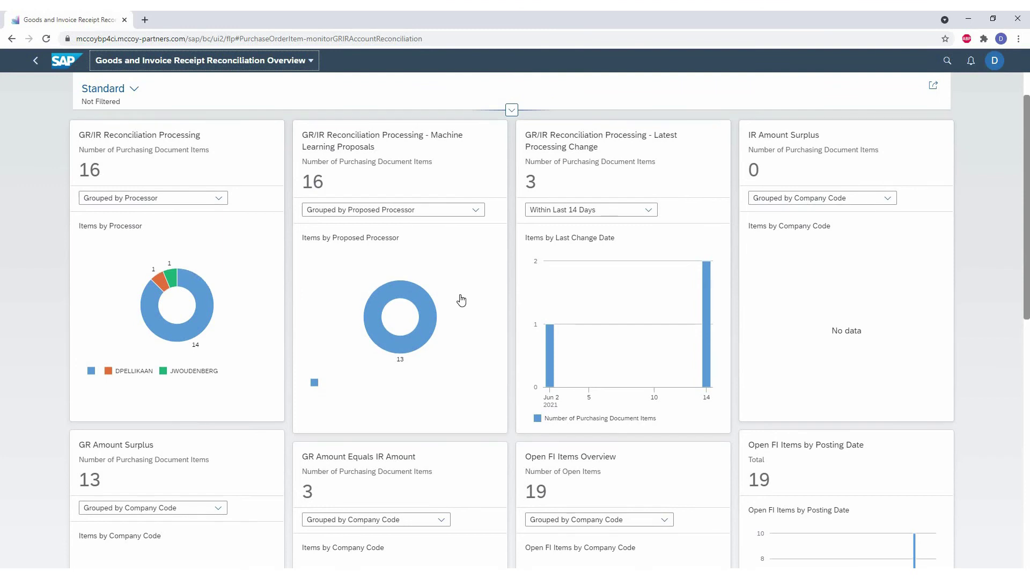
{"action": "scroll", "coordinate": [184, 292], "scroll_direction": "down", "scroll_amount": 4}
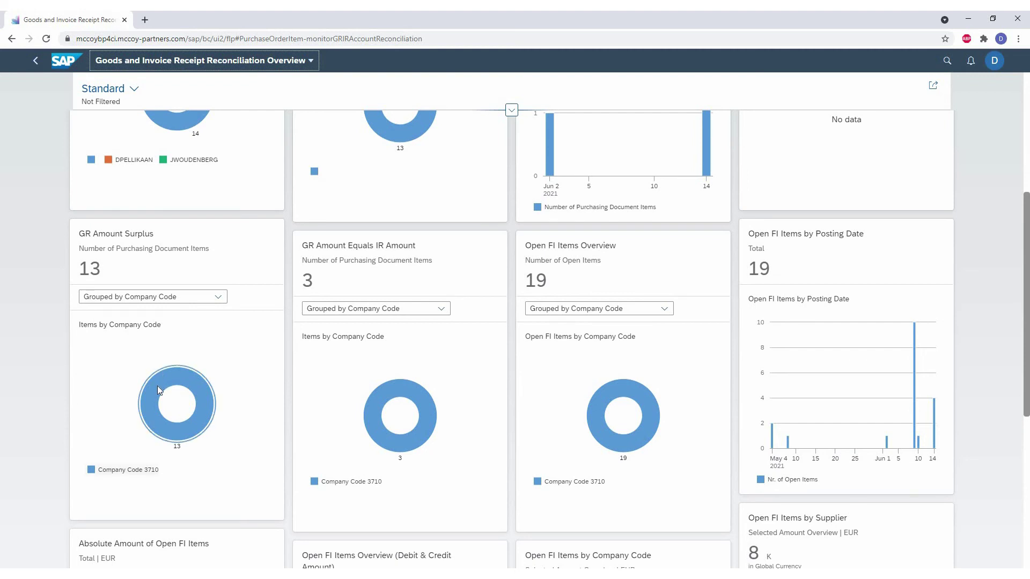
{"action": "mouse_move", "coordinate": [185, 395]}
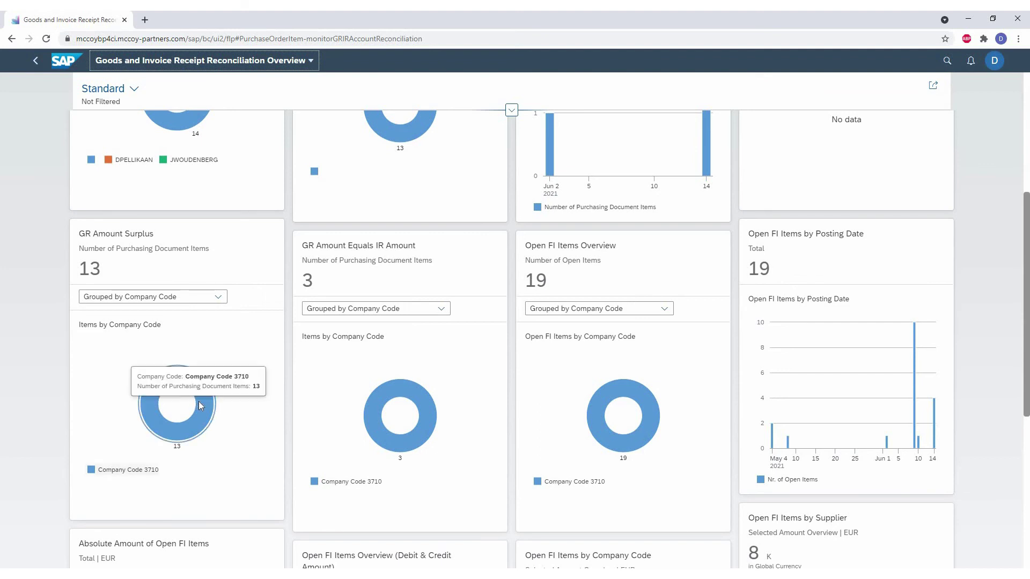
{"action": "left_click", "coordinate": [177, 381]}
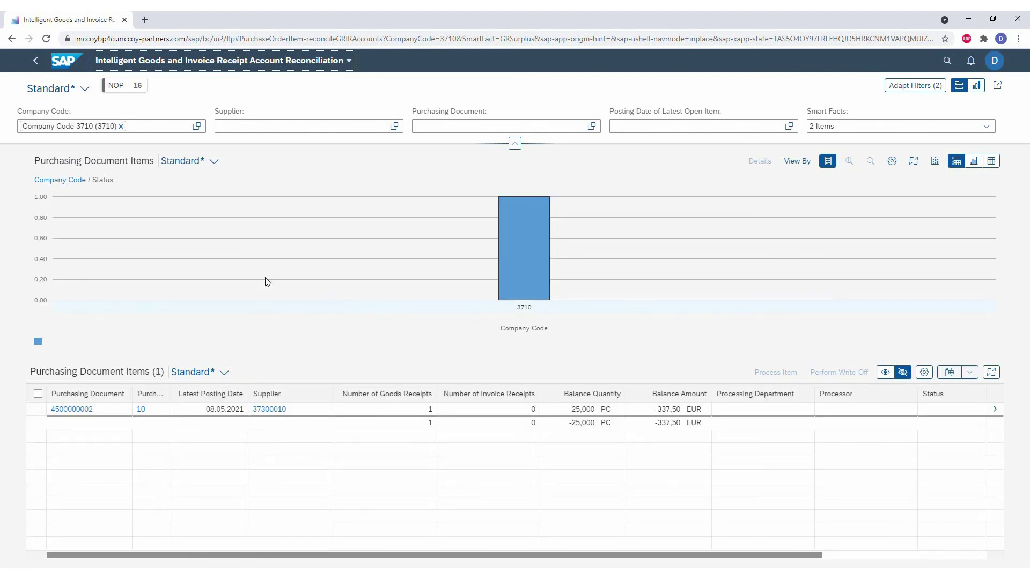
Return to the Fiori Launchpad home page via the SAP logo.
{"action": "left_click", "coordinate": [70, 63]}
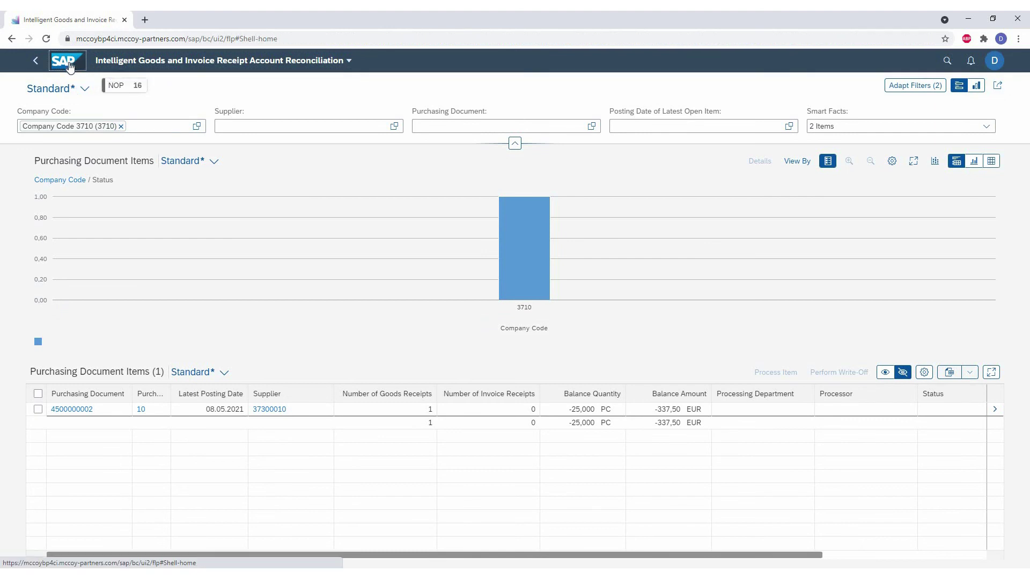